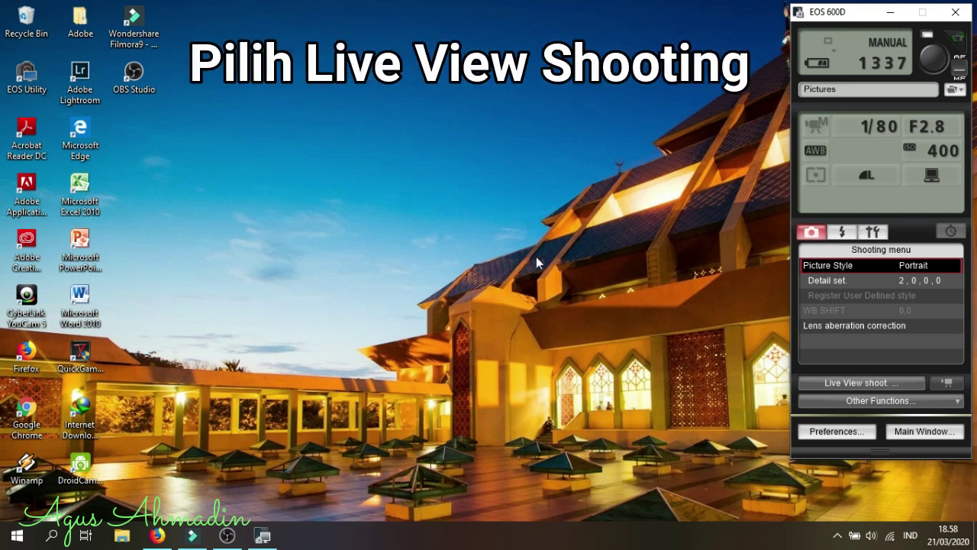
# - Start Live View shooting on the EOS 600D and switch to OBS Studio
pyautogui.click(861, 381)
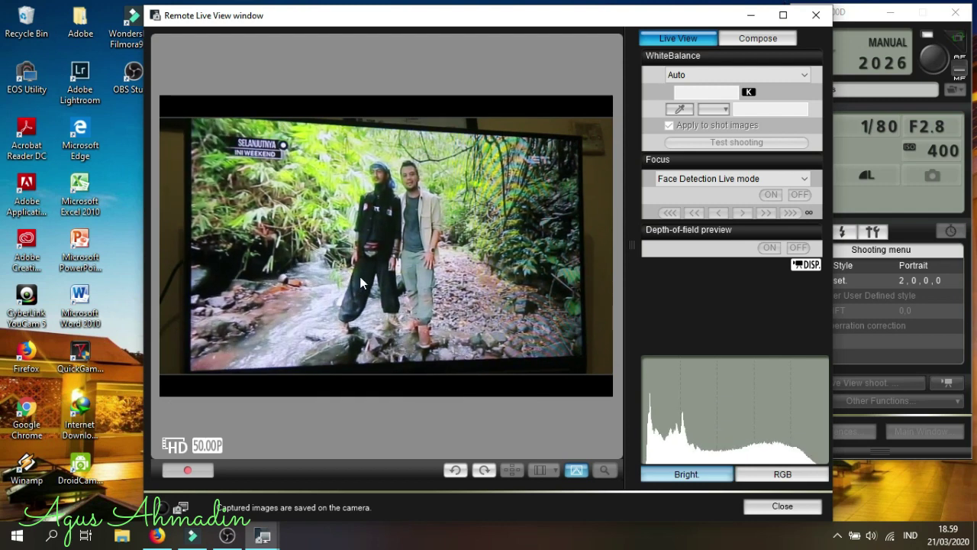
pyautogui.click(228, 537)
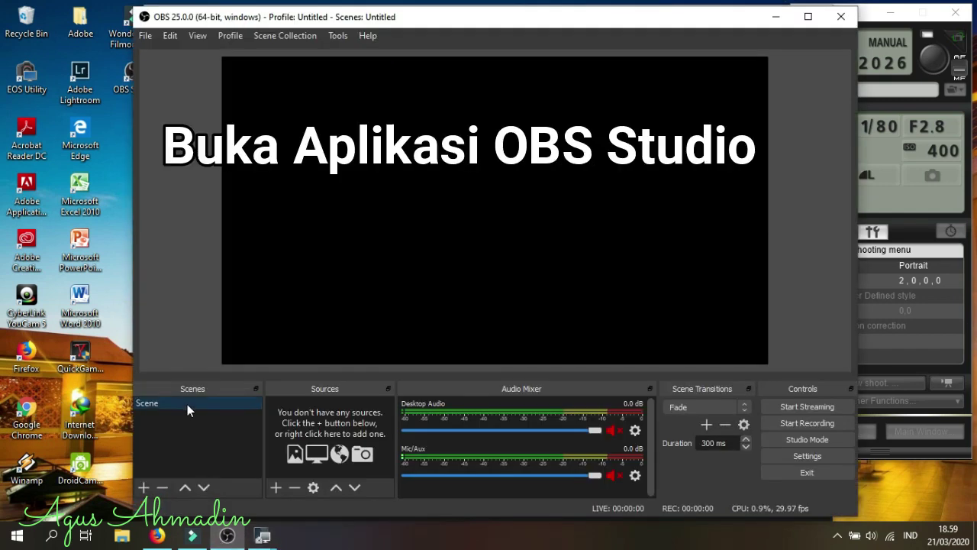
# - Add a new scene named "live FB"
pyautogui.click(141, 488)
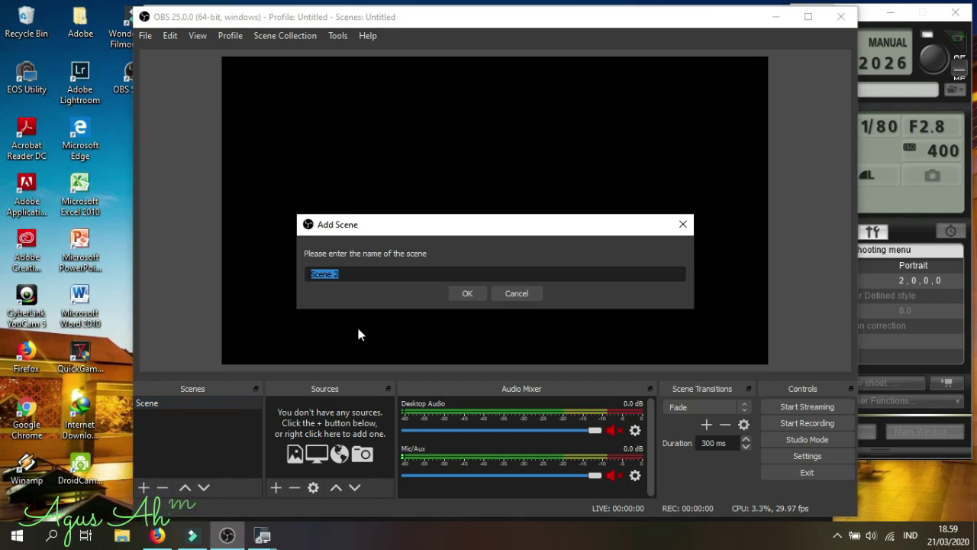
pyautogui.press('BackSpace')
pyautogui.write('live FB')
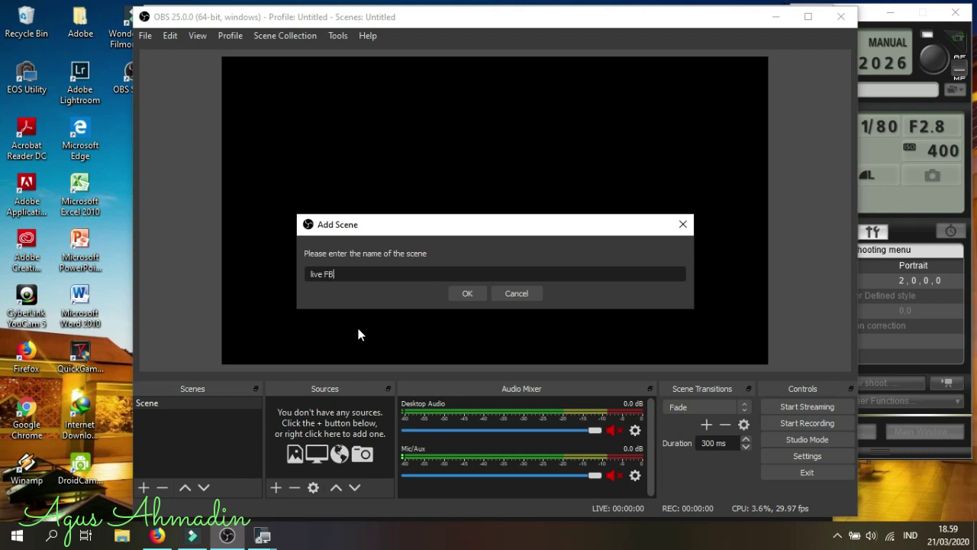
pyautogui.click(464, 294)
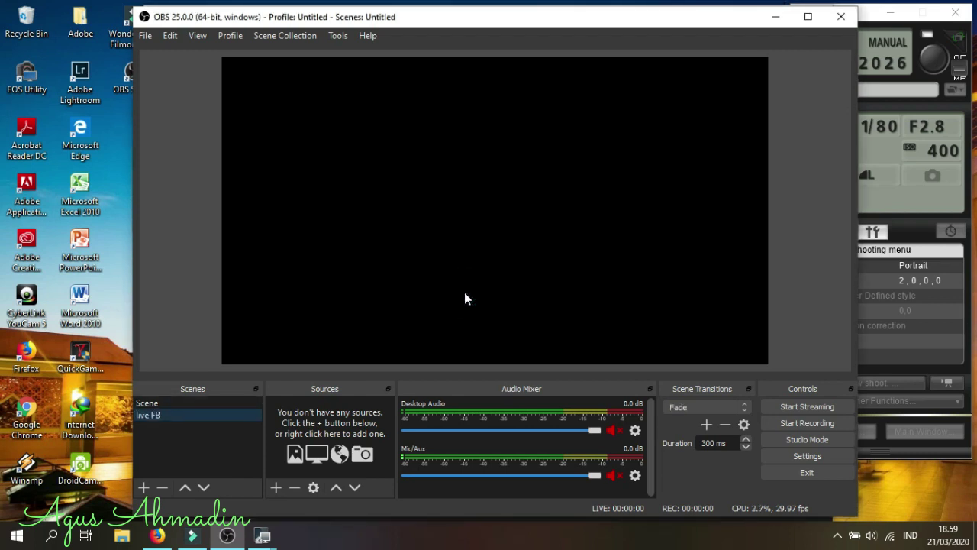
# - Add a Window Capture source named "video" that captures the EOS Utility 2 Remote Live View window
pyautogui.click(275, 487)
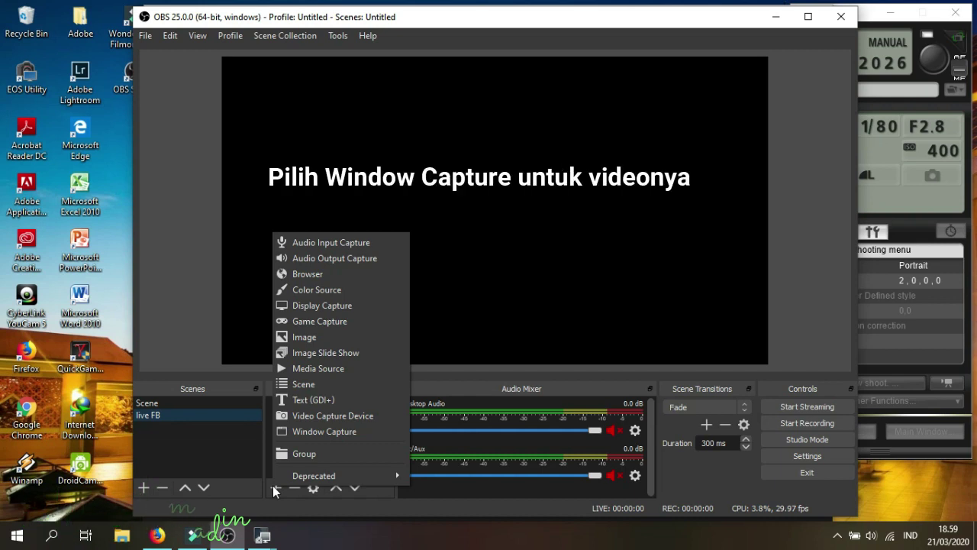
pyautogui.click(333, 432)
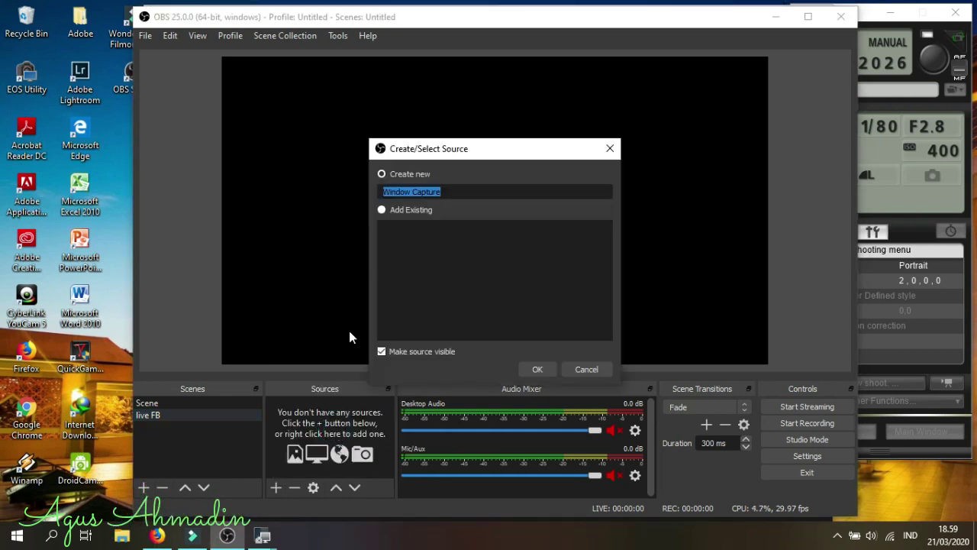
pyautogui.write('video')
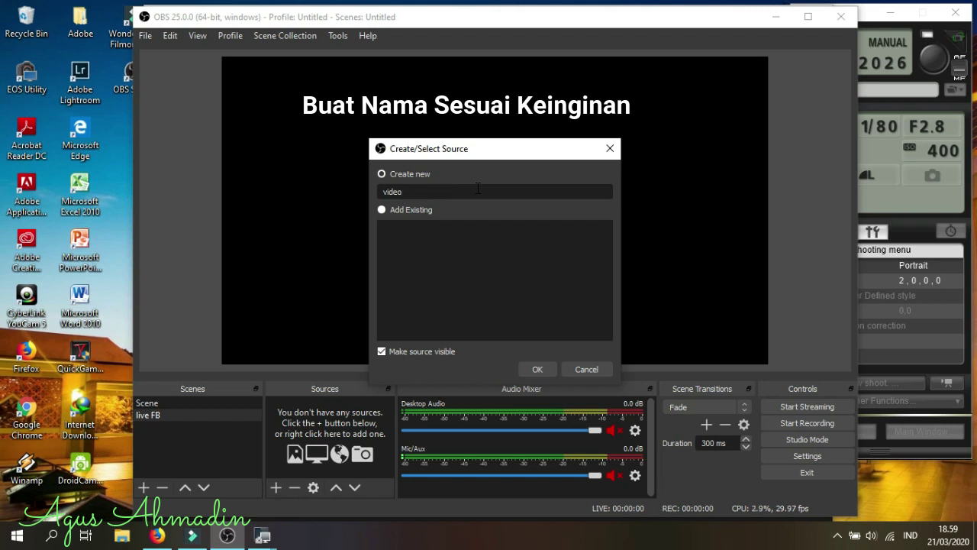
pyautogui.click(534, 371)
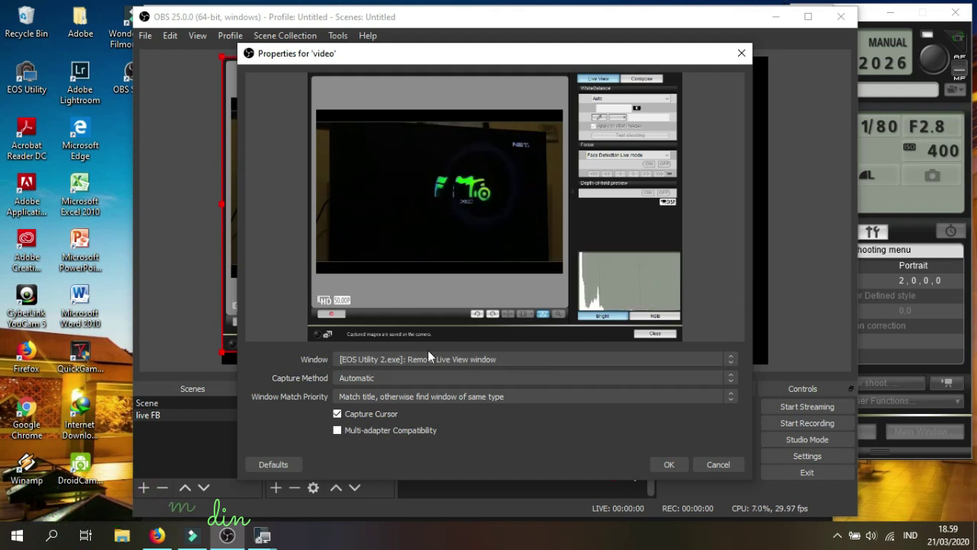
pyautogui.click(504, 359)
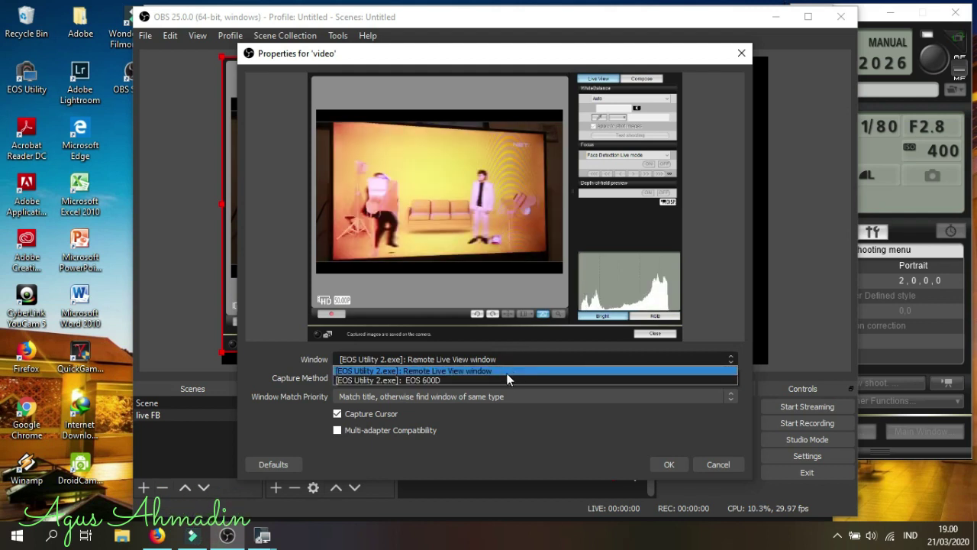
pyautogui.click(507, 371)
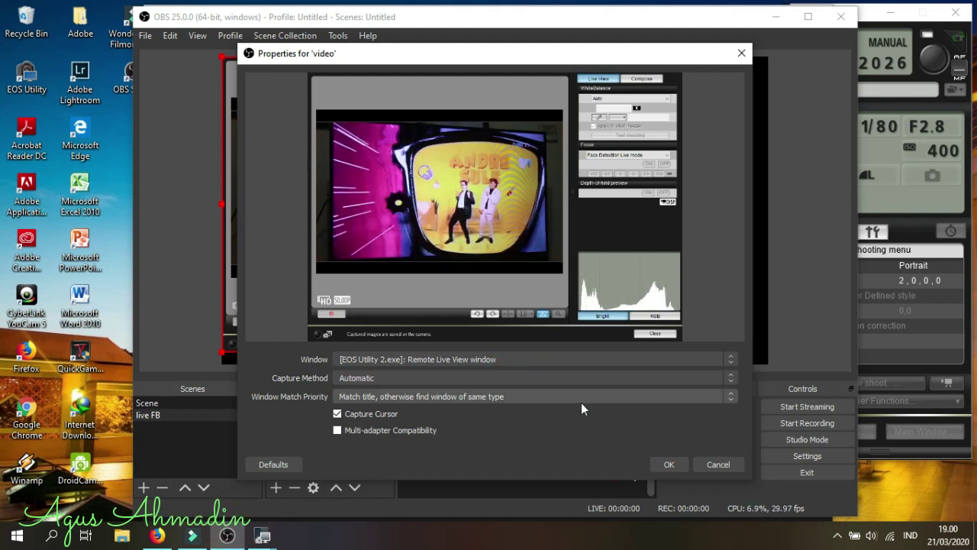
pyautogui.click(667, 464)
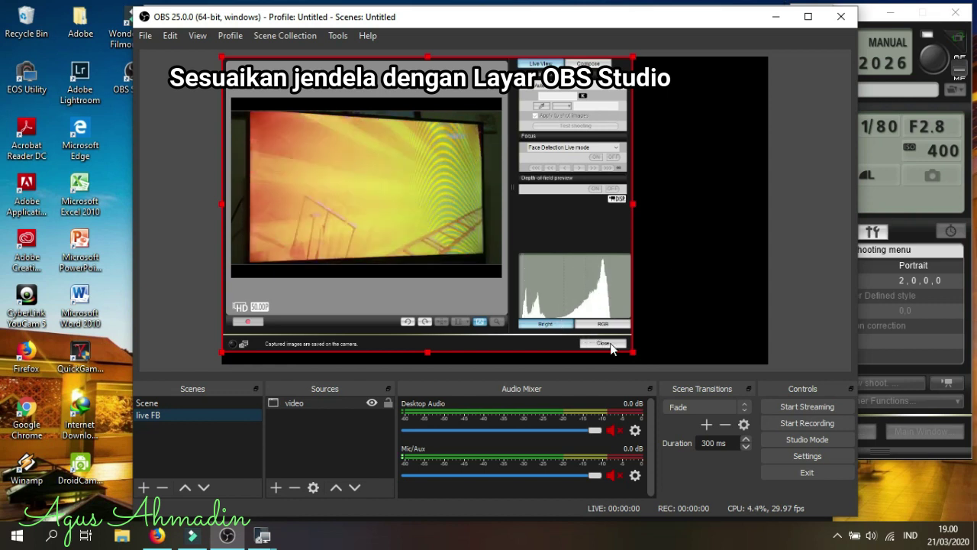
# - Crop the video source to the camera picture, cutting off the surrounding Live View controls, grey margins and black bars
pyautogui.moveTo(632, 352); pyautogui.dragTo(502, 286)
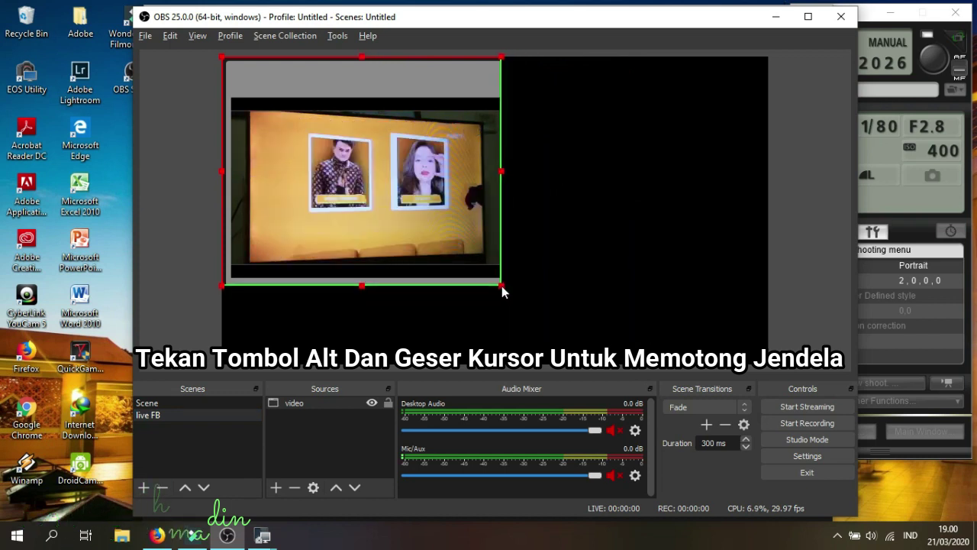
pyautogui.moveTo(225, 57); pyautogui.dragTo(228, 108)
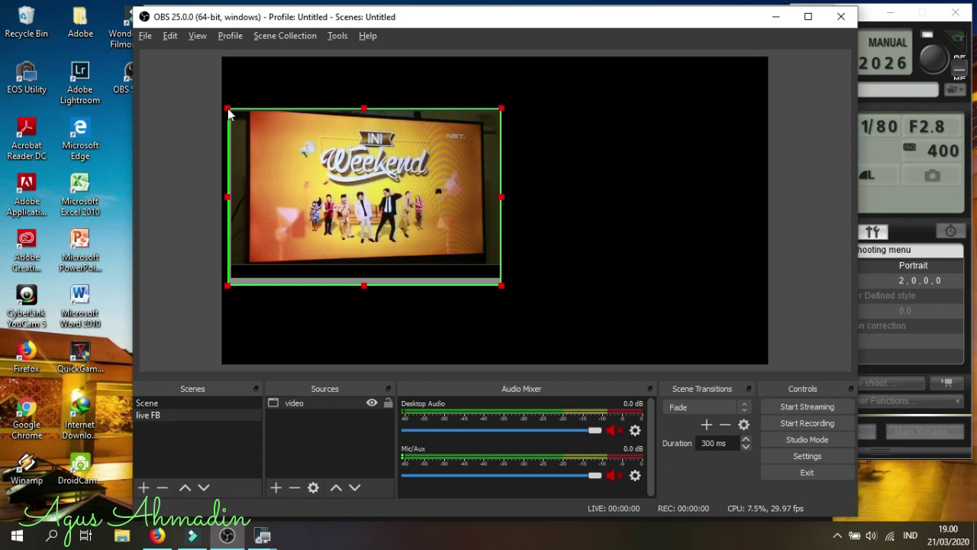
pyautogui.moveTo(229, 286); pyautogui.dragTo(233, 270)
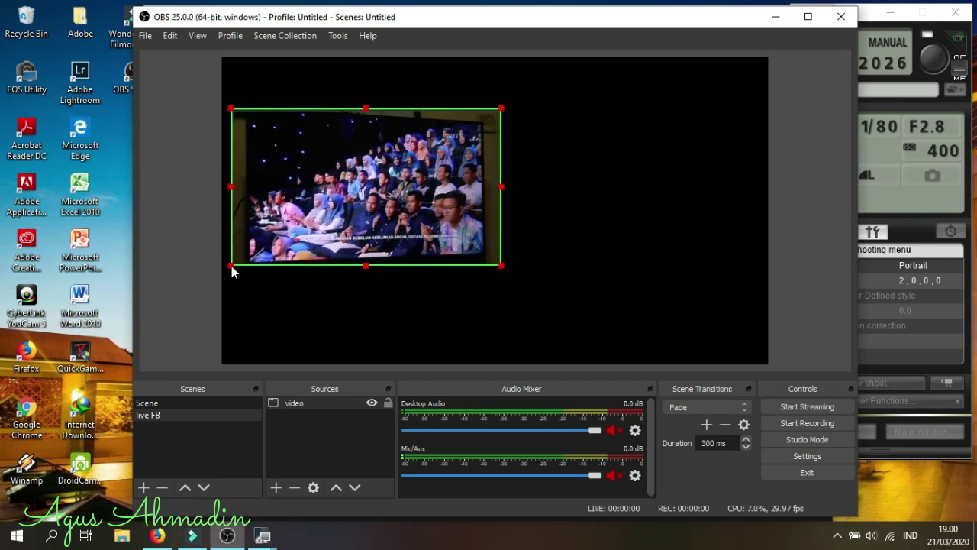
# - Enlarge the cropped video source until it fills the full width and height of the preview canvas, and deselect it
pyautogui.moveTo(501, 266); pyautogui.dragTo(668, 357)
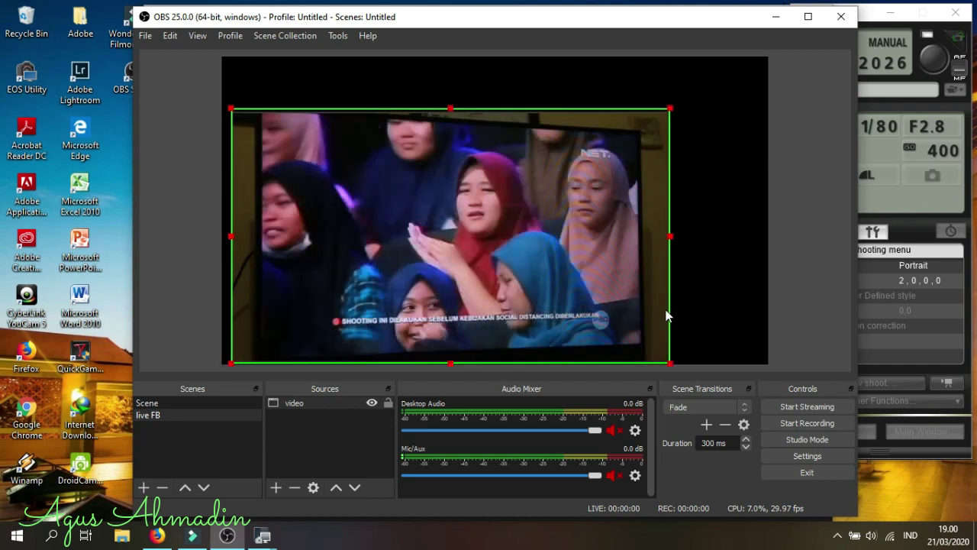
pyautogui.moveTo(671, 109); pyautogui.dragTo(760, 58)
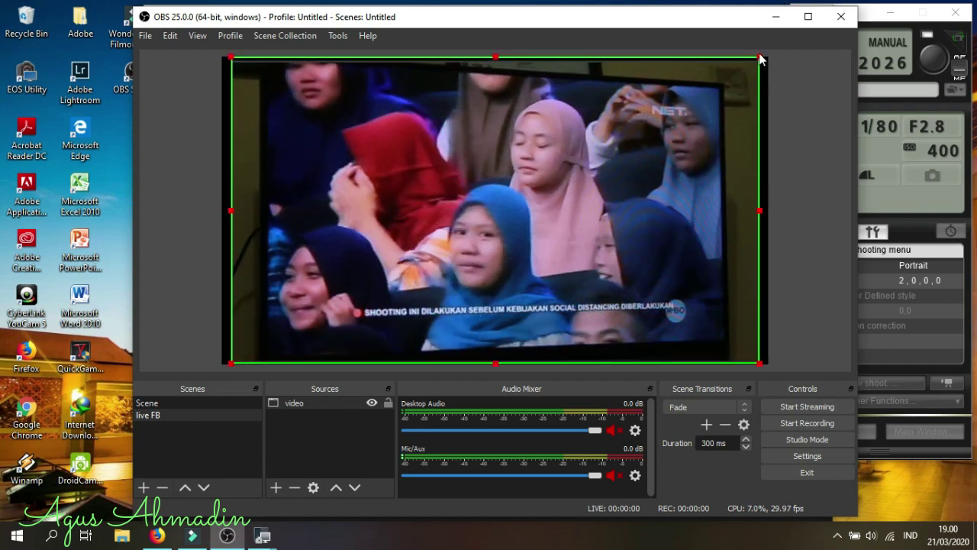
pyautogui.moveTo(760, 212); pyautogui.dragTo(768, 213)
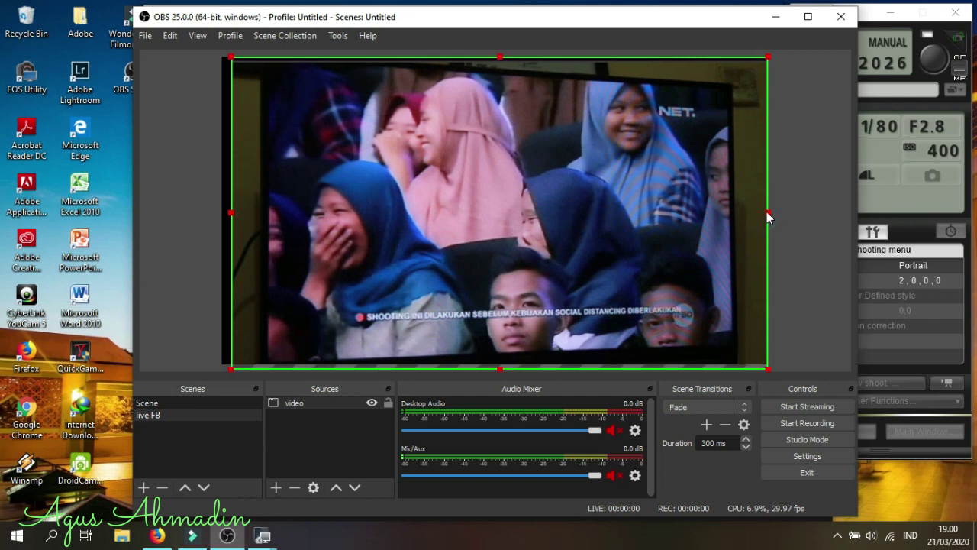
pyautogui.moveTo(232, 217); pyautogui.dragTo(225, 217)
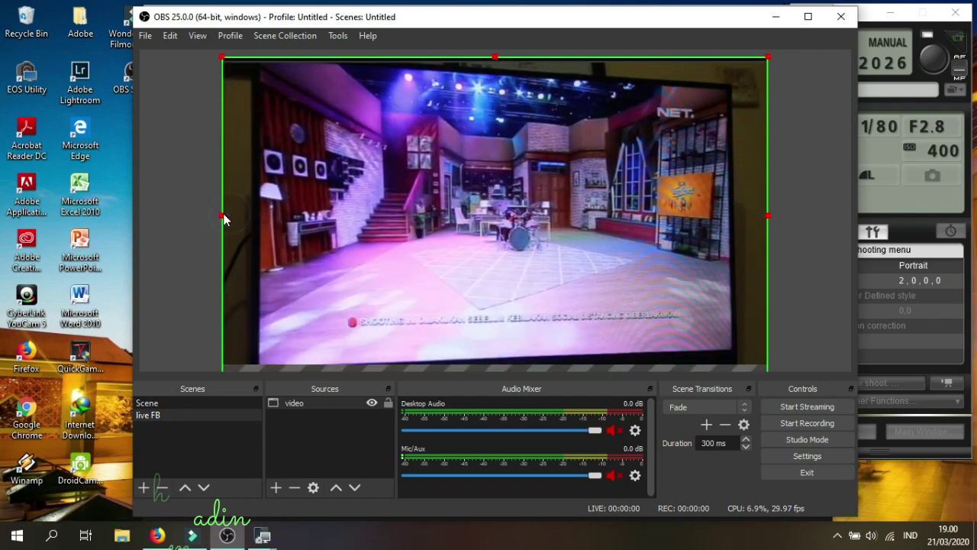
pyautogui.click(816, 199)
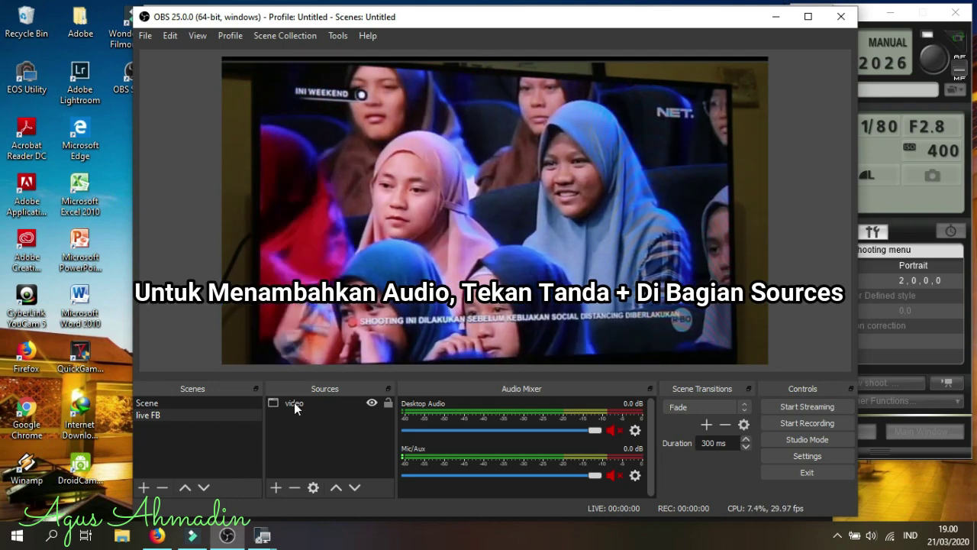
# - Create a new Audio Input Capture source named "Audio" in the live FB scene
pyautogui.click(275, 488)
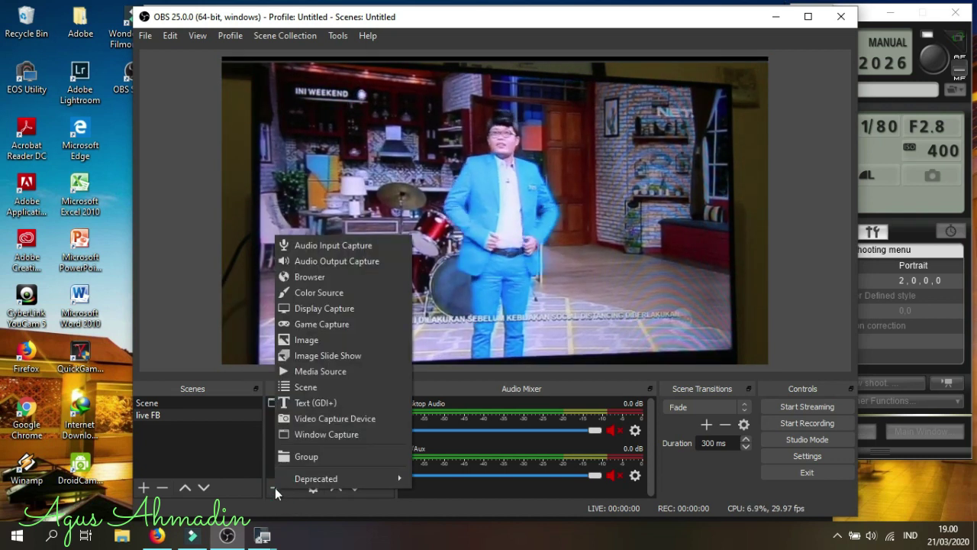
pyautogui.click(340, 245)
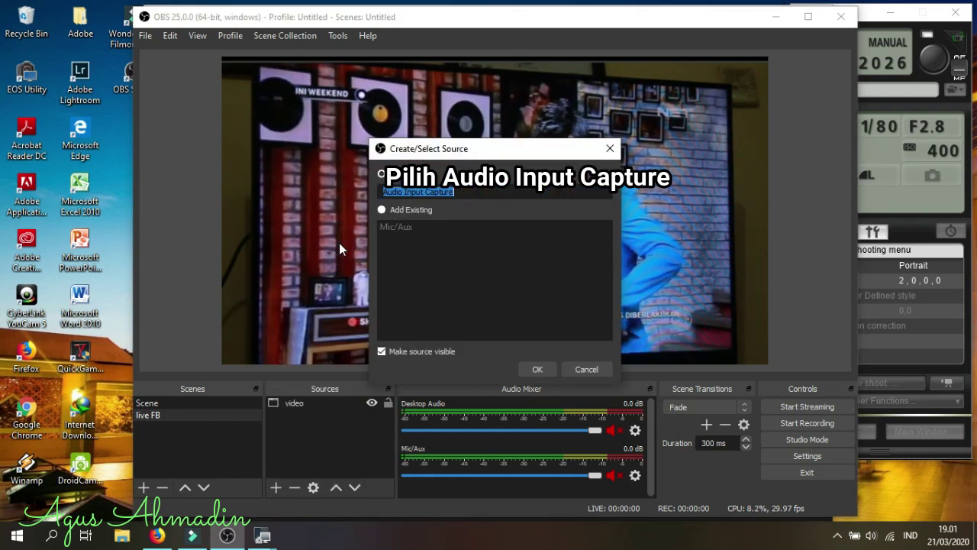
pyautogui.click(481, 191)
pyautogui.press('BackSpace')
pyautogui.press('BackSpace')
pyautogui.press('BackSpace')
pyautogui.press('BackSpace')
pyautogui.press('BackSpace')
pyautogui.press('BackSpace')
pyautogui.press('BackSpace')
pyautogui.press('BackSpace')
pyautogui.press('BackSpace')
pyautogui.press('BackSpace')
pyautogui.press('BackSpace')
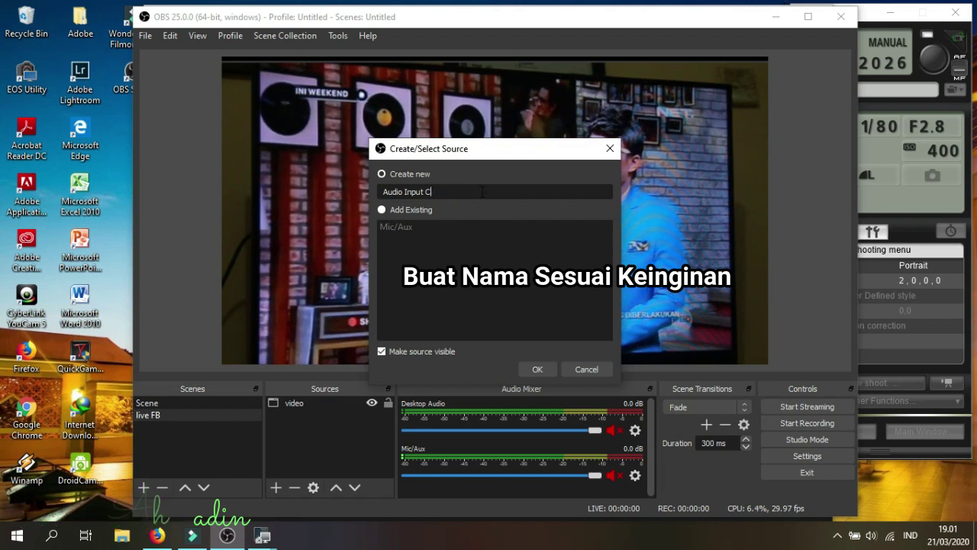
pyautogui.press('BackSpace')
pyautogui.press('BackSpace')
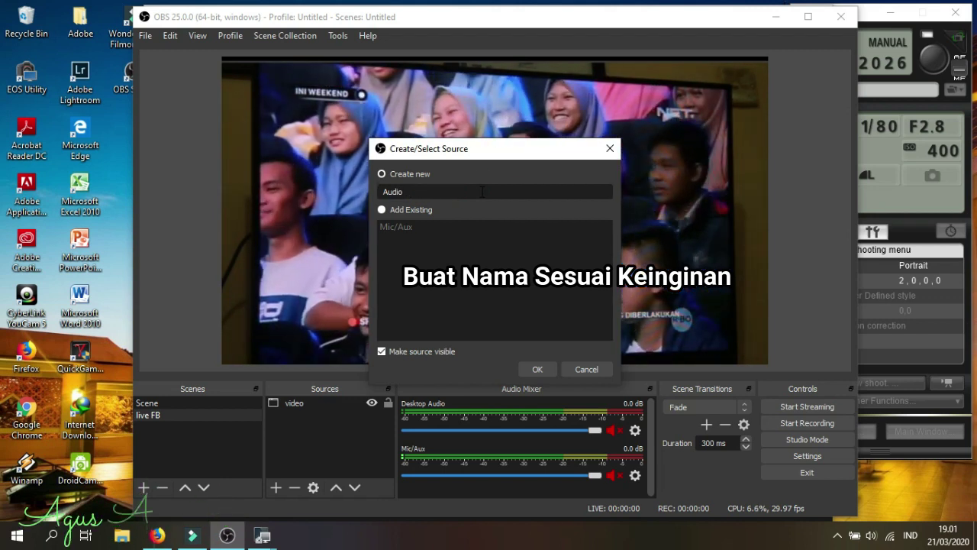
pyautogui.write('\\')
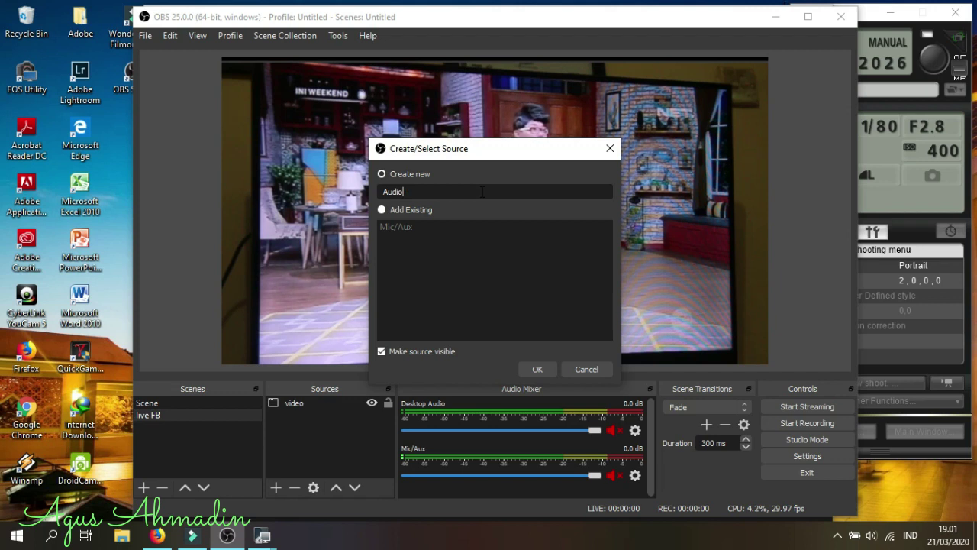
pyautogui.click(533, 369)
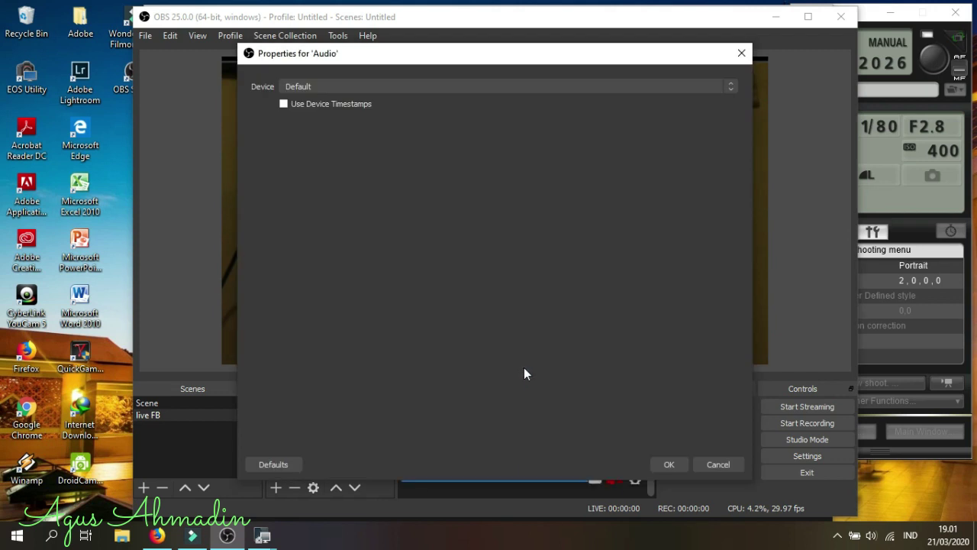
# - Set the Audio source's device to Microphone (Realtek High Definition Audio) and confirm its properties
pyautogui.click(403, 89)
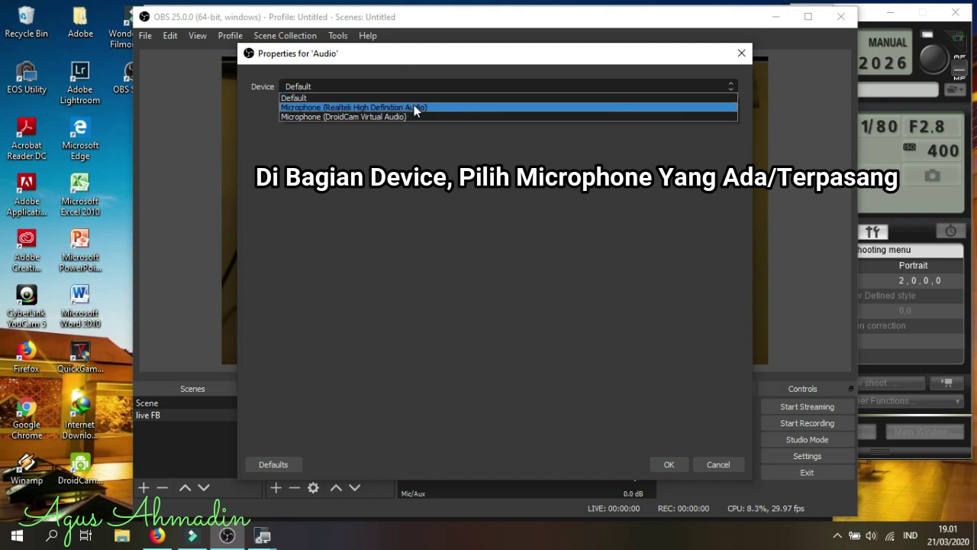
pyautogui.click(417, 107)
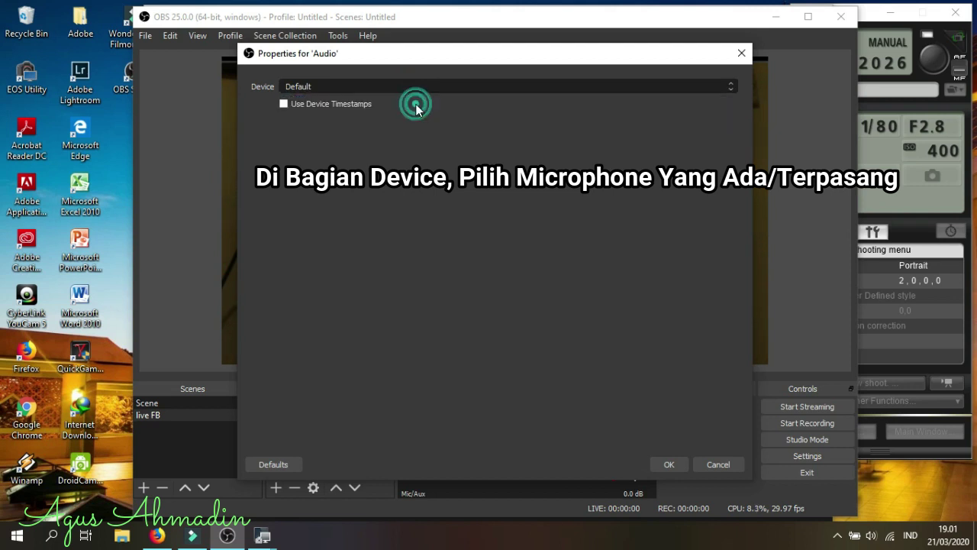
pyautogui.click(664, 464)
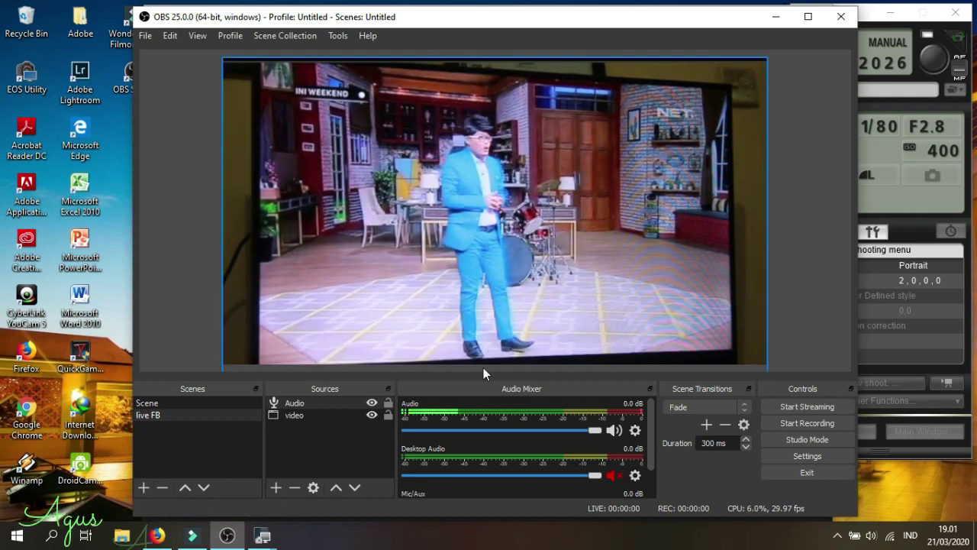
# - In the stream settings, choose Facebook Live as the service and paste the stream key
pyautogui.click(809, 456)
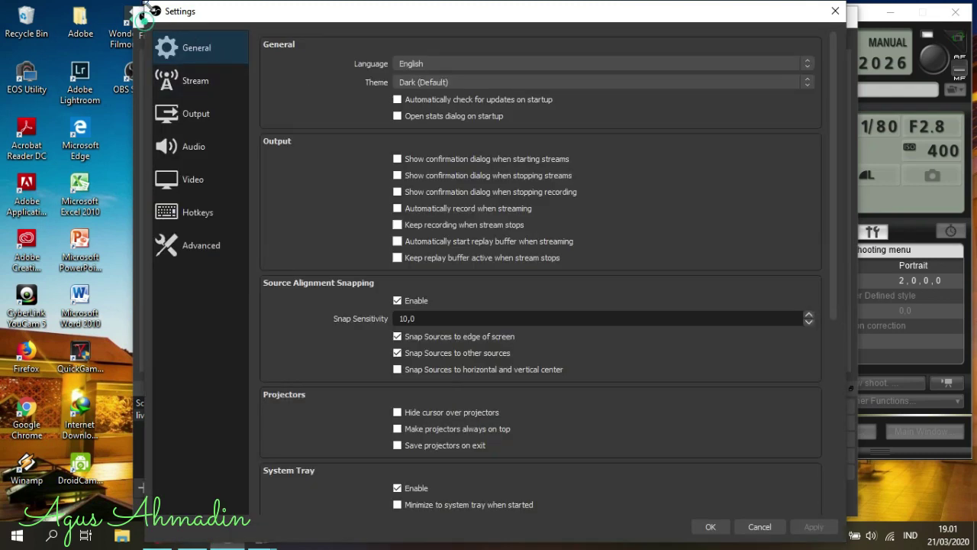
pyautogui.moveTo(145, 6); pyautogui.dragTo(193, 44)
pyautogui.moveTo(388, 48); pyautogui.dragTo(365, 17)
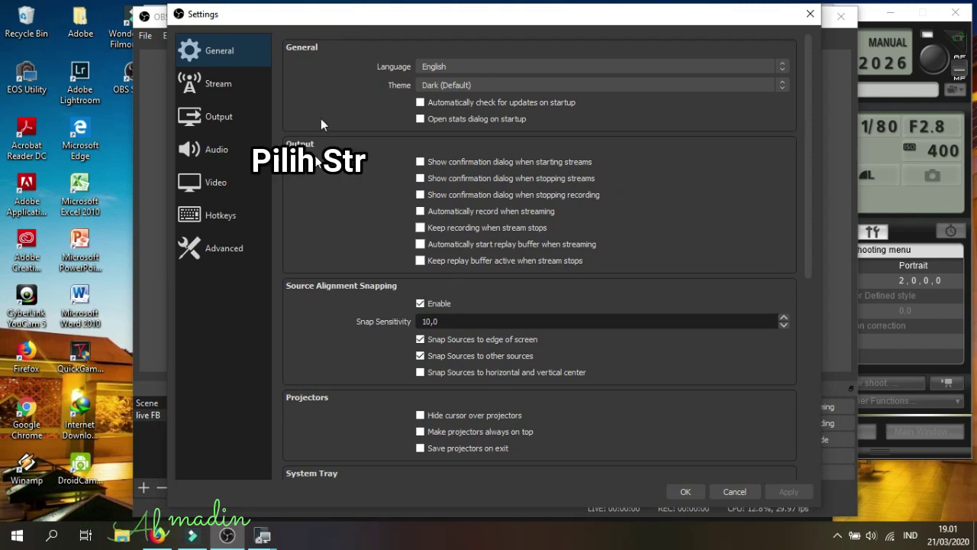
pyautogui.click(213, 83)
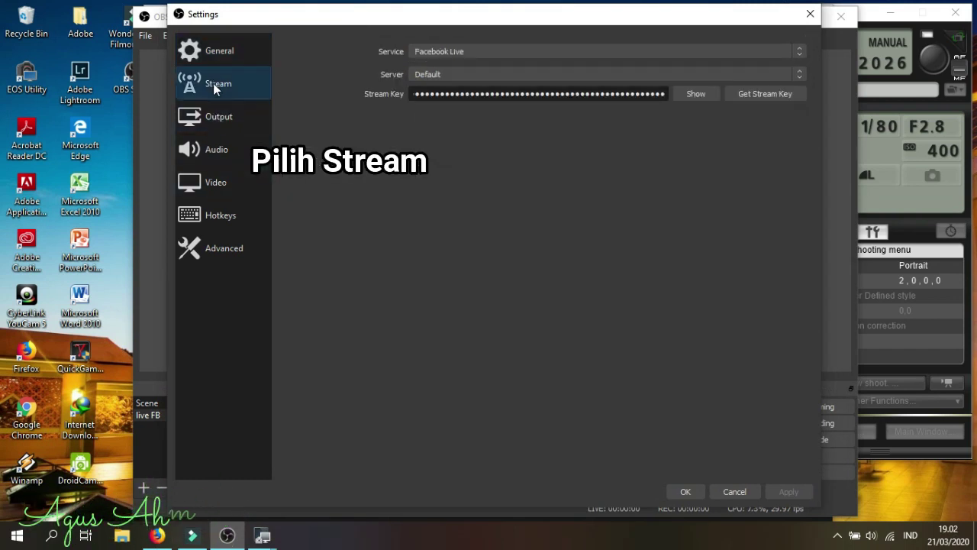
pyautogui.click(531, 51)
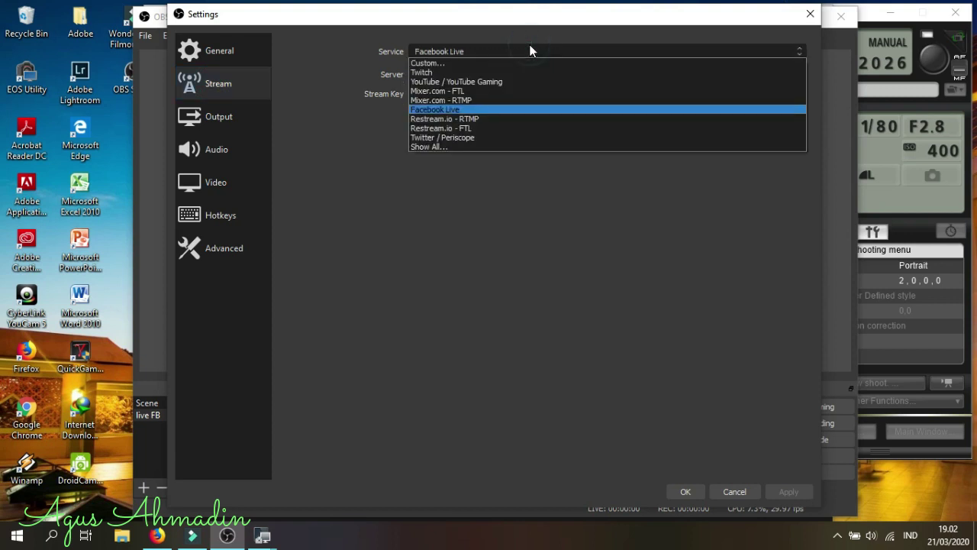
pyautogui.click(514, 108)
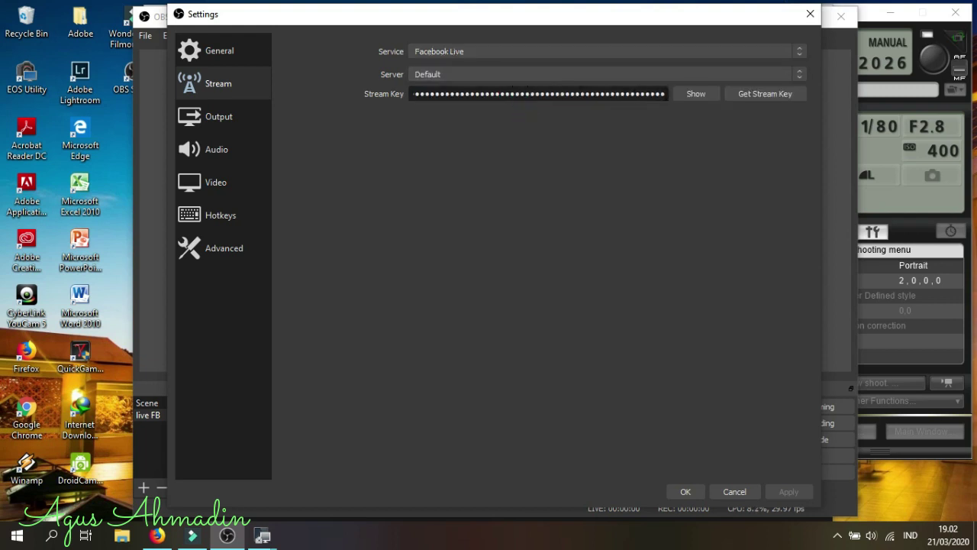
pyautogui.hotkey('ctrl', 'v')
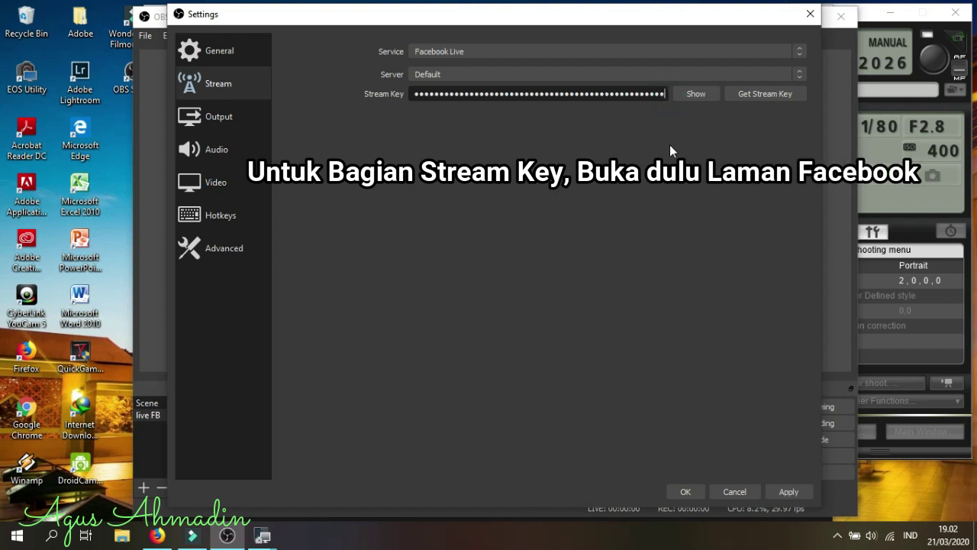
# - Clear the existing stream key from the stream settings, leaving the Stream Key field empty
pyautogui.press('BackSpace')
pyautogui.press('BackSpace')
pyautogui.press('BackSpace')
pyautogui.press('BackSpace')
pyautogui.press('BackSpace')
pyautogui.press('BackSpace')
pyautogui.press('BackSpace')
pyautogui.press('BackSpace')
pyautogui.press('BackSpace')
pyautogui.press('BackSpace')
pyautogui.press('BackSpace')
pyautogui.press('BackSpace')
pyautogui.press('BackSpace')
pyautogui.press('BackSpace')
pyautogui.press('BackSpace')
pyautogui.press('BackSpace')
pyautogui.press('BackSpace')
pyautogui.press('BackSpace')
pyautogui.press('BackSpace')
pyautogui.press('BackSpace')
pyautogui.press('BackSpace')
pyautogui.press('BackSpace')
pyautogui.press('BackSpace')
pyautogui.press('BackSpace')
pyautogui.press('BackSpace')
pyautogui.press('BackSpace')
pyautogui.press('BackSpace')
pyautogui.press('BackSpace')
pyautogui.press('BackSpace')
pyautogui.press('BackSpace')
pyautogui.press('BackSpace')
pyautogui.press('BackSpace')
pyautogui.press('BackSpace')
pyautogui.press('BackSpace')
pyautogui.press('BackSpace')
pyautogui.press('BackSpace')
pyautogui.press('BackSpace')
pyautogui.press('BackSpace')
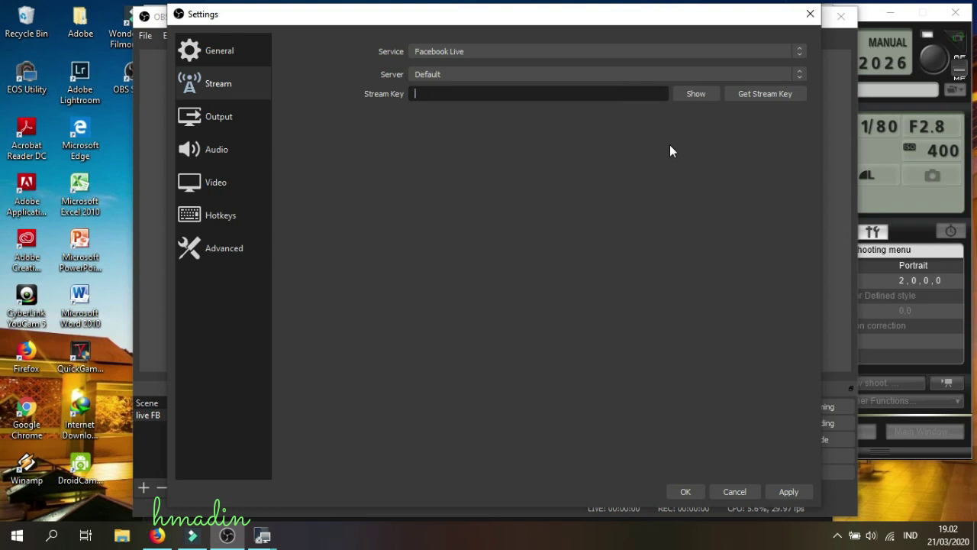
# - Switch to Facebook in Firefox and write a new post with the text "Tes Live kamera dslr", with all post options expanded
pyautogui.click(157, 535)
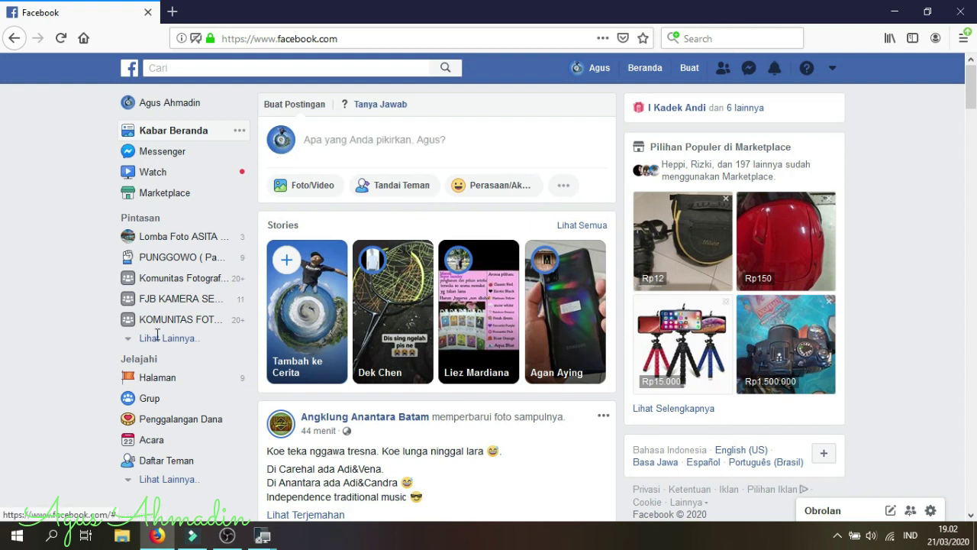
pyautogui.click(563, 184)
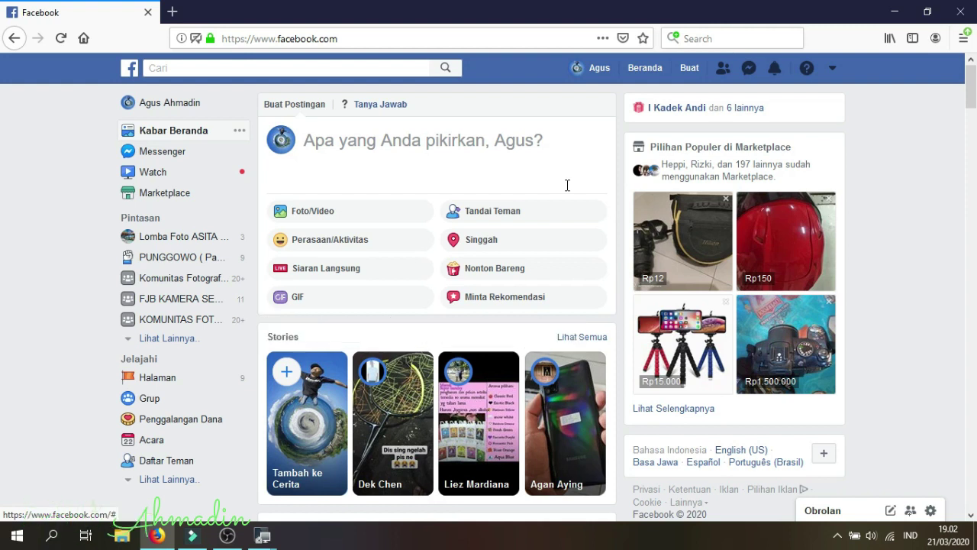
pyautogui.click(327, 275)
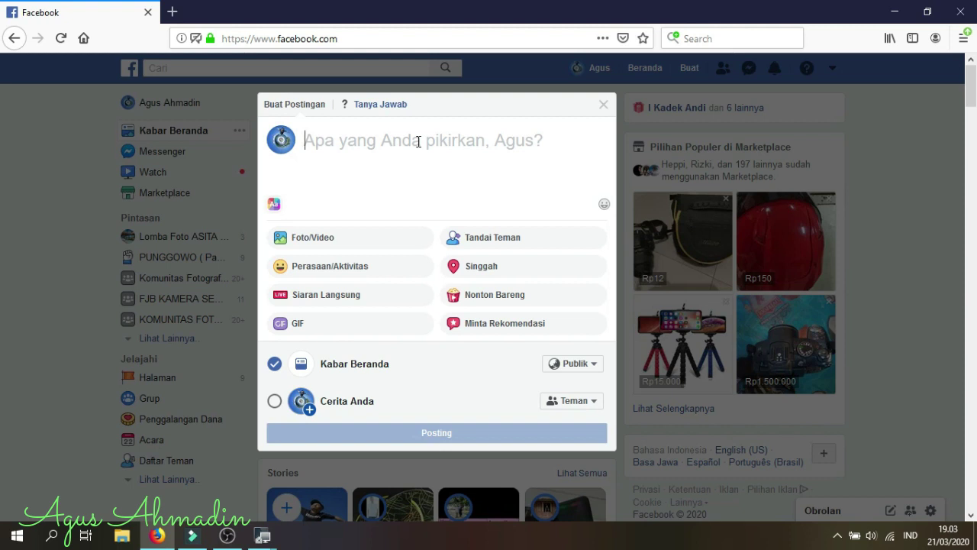
pyautogui.write('T')
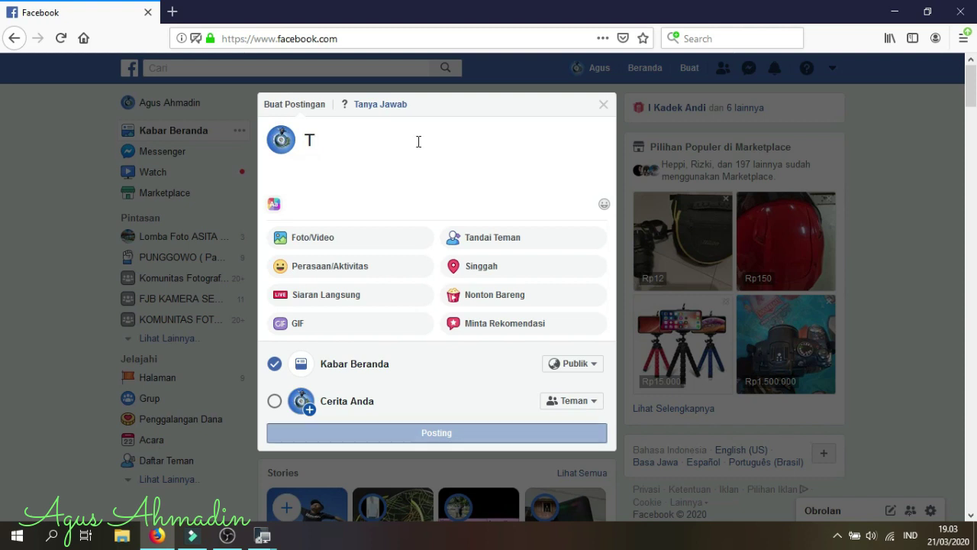
pyautogui.write('es')
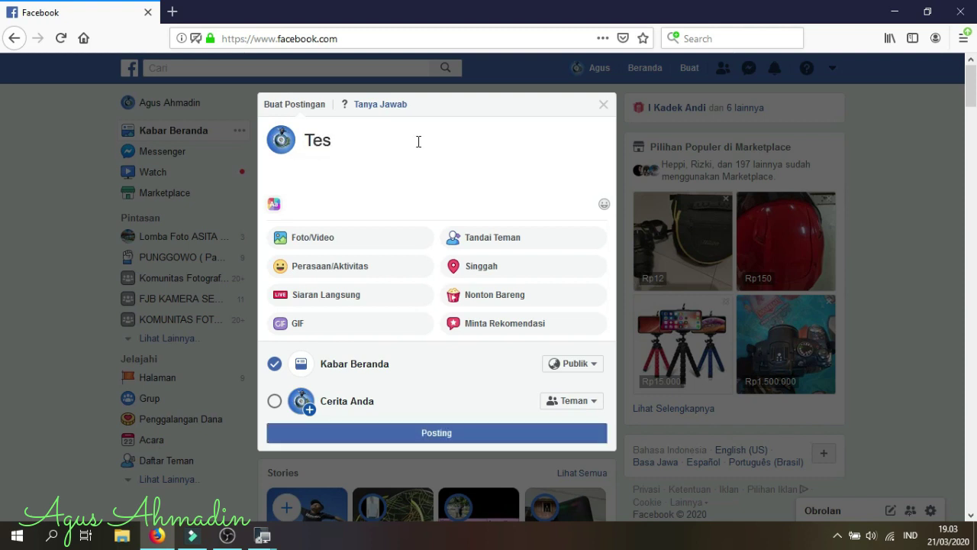
pyautogui.write(' Live kam')
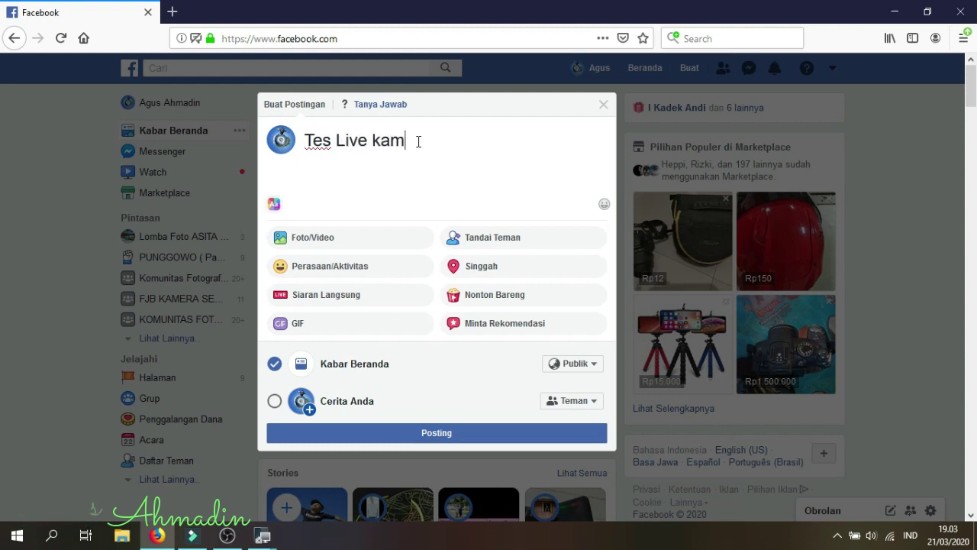
pyautogui.write('era dslr')
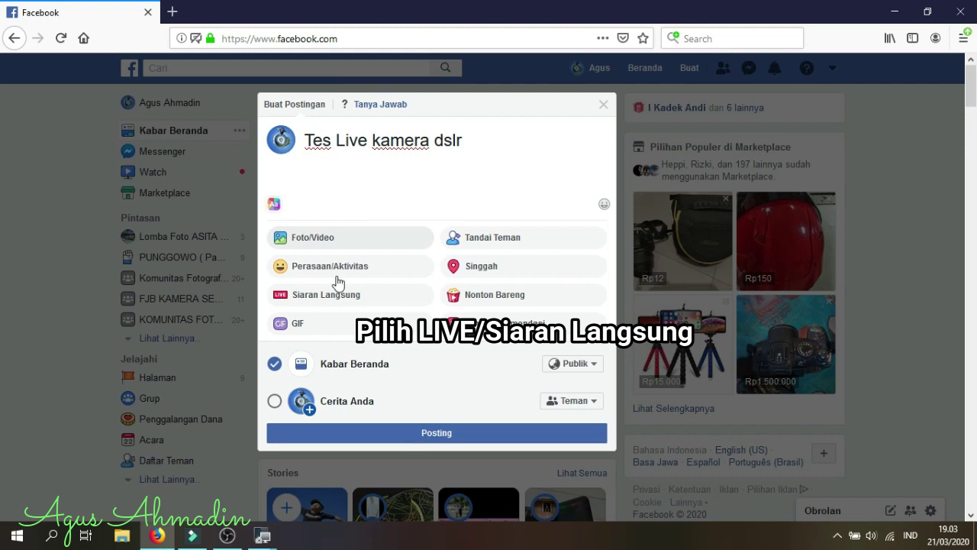
# - Start a live broadcast (Siaran Langsung) from the post, choose the Hubungkan setup, and bring its Stream Key field into view
pyautogui.click(327, 302)
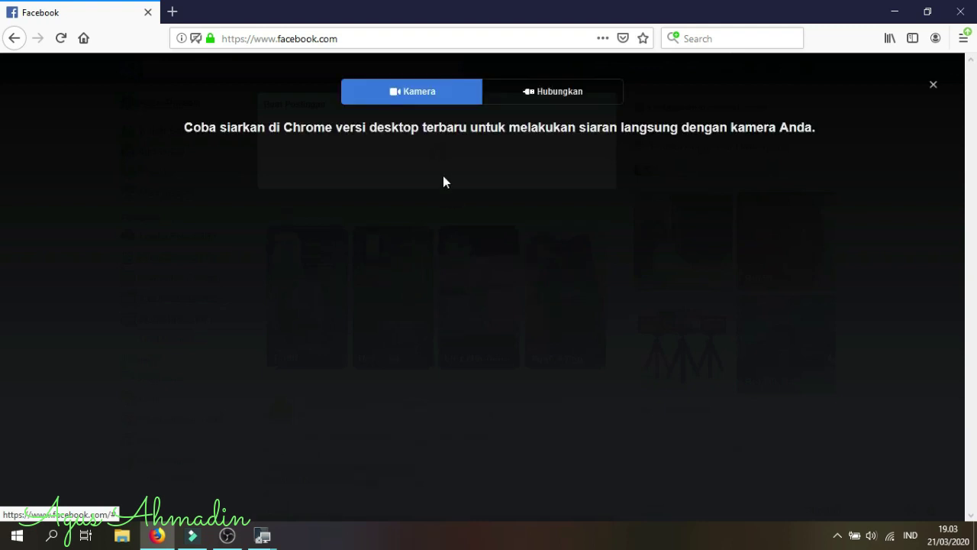
pyautogui.click(567, 95)
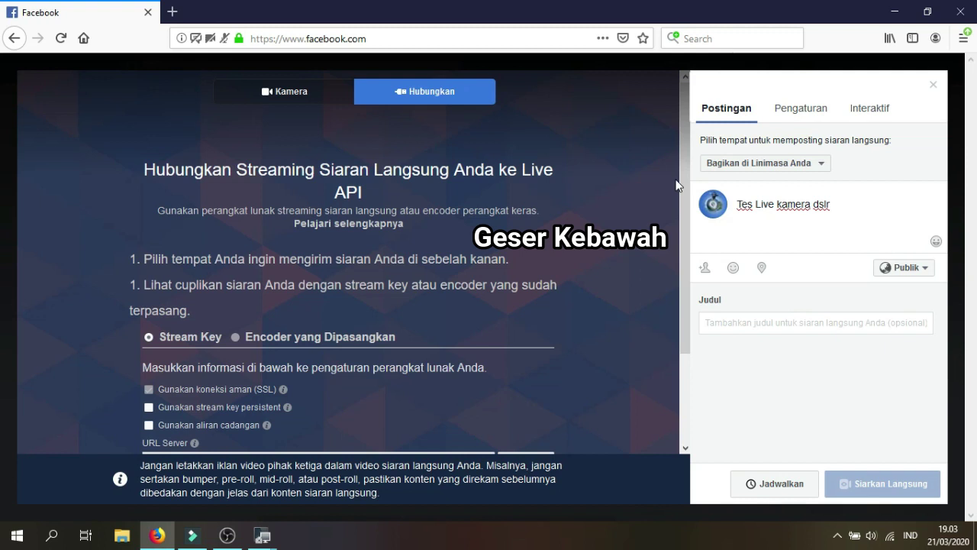
pyautogui.moveTo(687, 206); pyautogui.dragTo(683, 321)
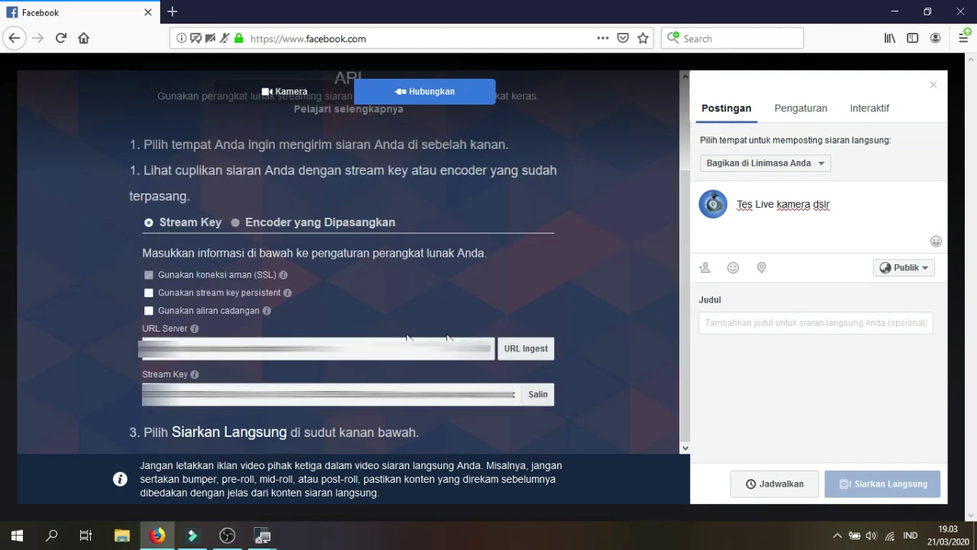